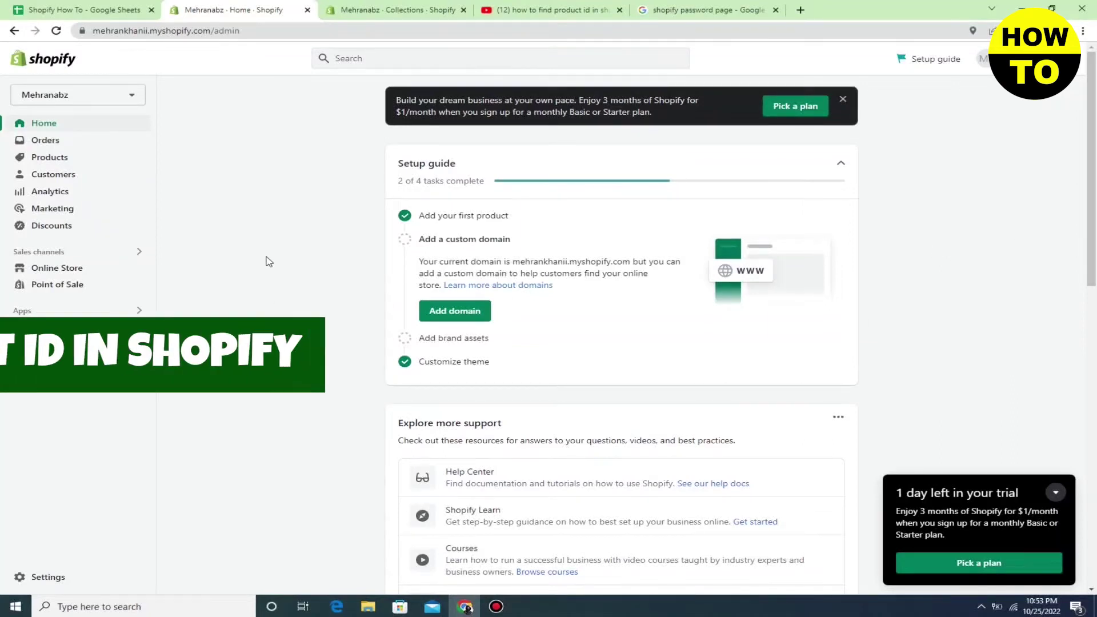
Open the Products list showing cell phone, clothes, Copy of Mac Book and Mac Book
{"action": "left_click", "coordinate": [64, 162]}
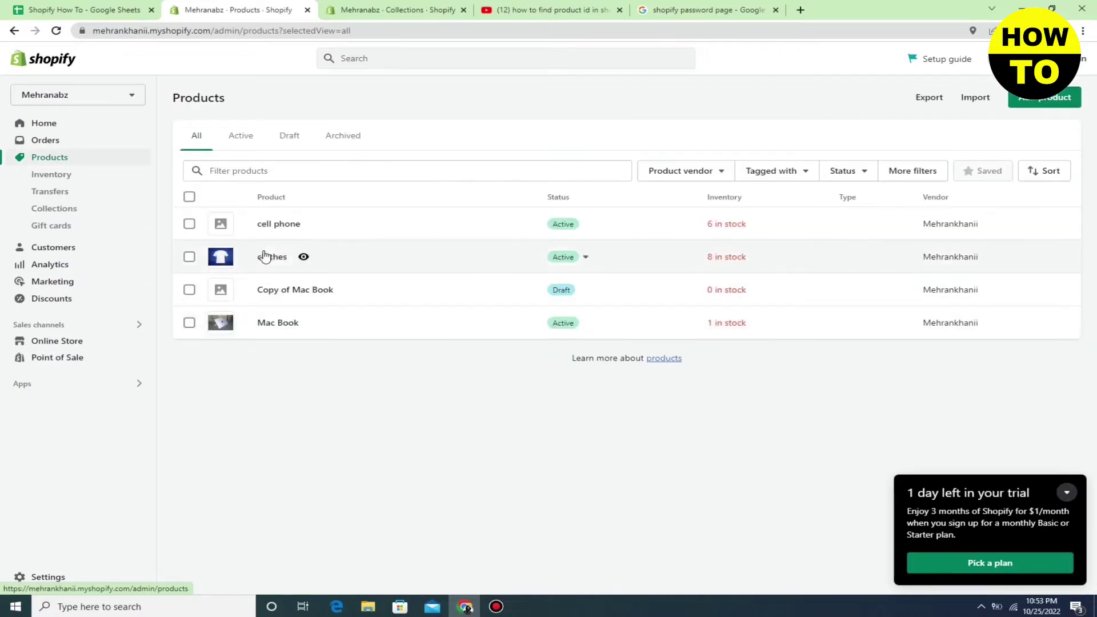
{"action": "left_click", "coordinate": [275, 233]}
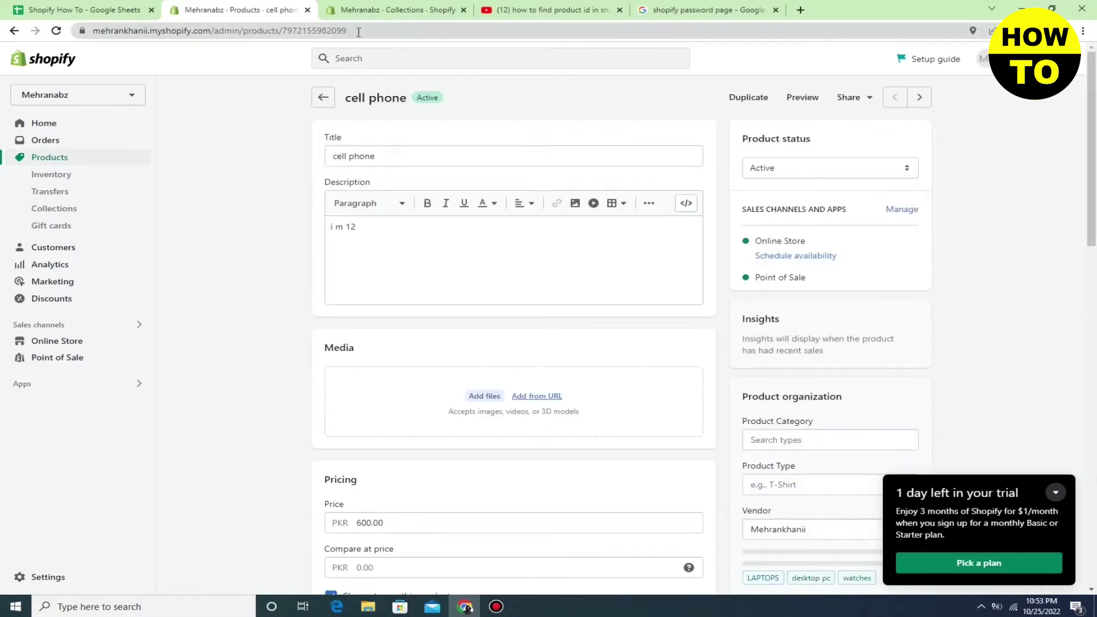
{"action": "mouse_move", "coordinate": [362, 29]}
{"action": "left_mouse_down"}
{"action": "mouse_move", "coordinate": [286, 31]}
{"action": "mouse_move", "coordinate": [287, 59]}
{"action": "left_mouse_up"}
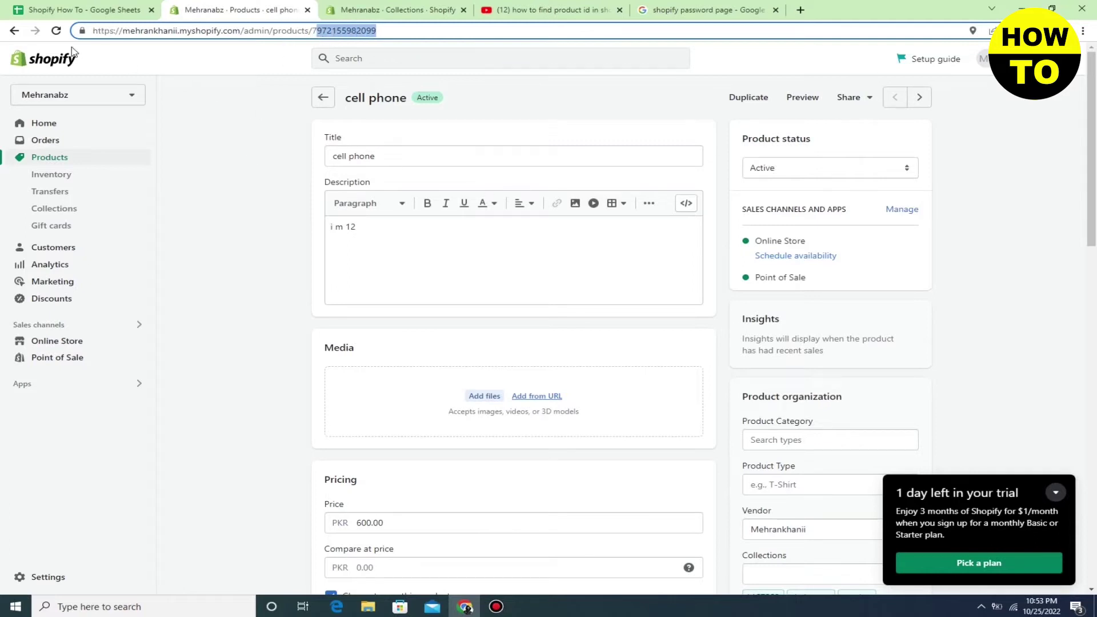
{"action": "left_click", "coordinate": [15, 31]}
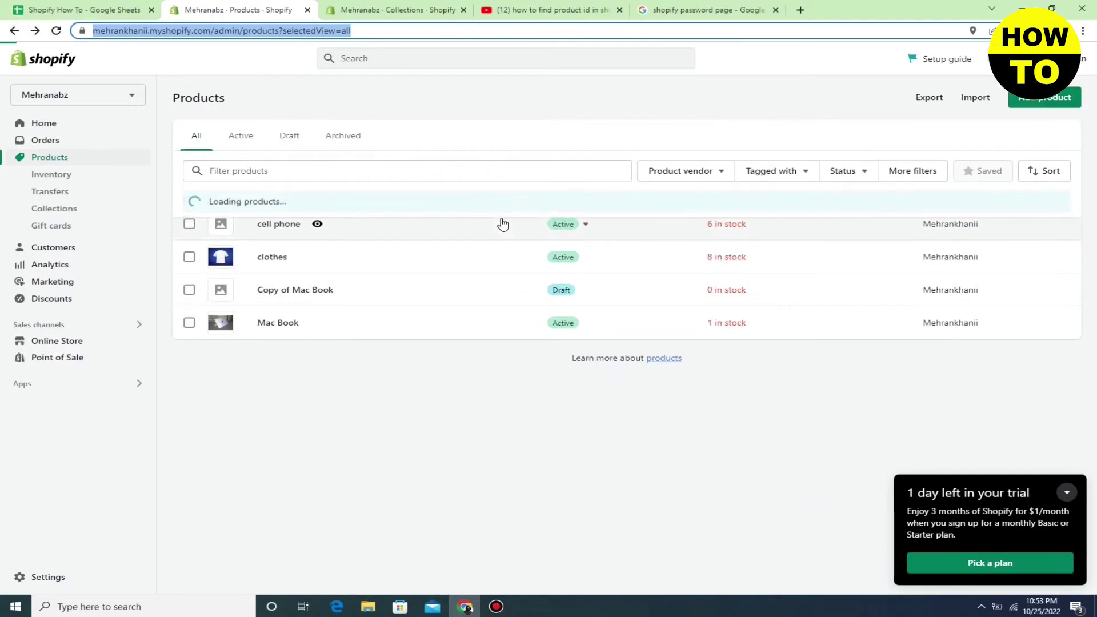
{"action": "left_click", "coordinate": [270, 259]}
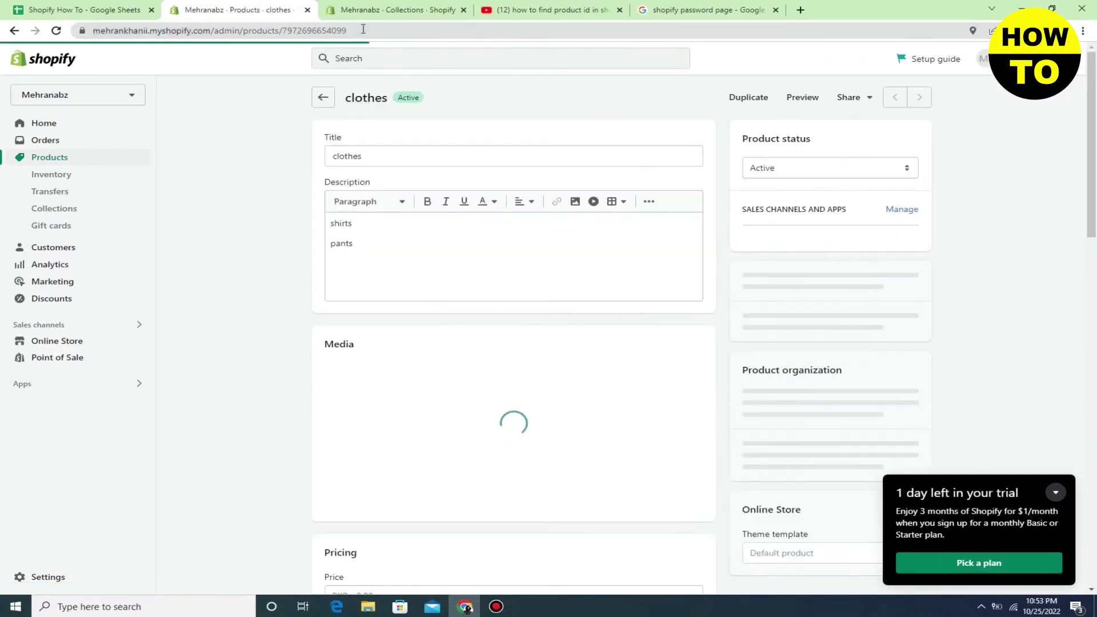
{"action": "left_click", "coordinate": [383, 31]}
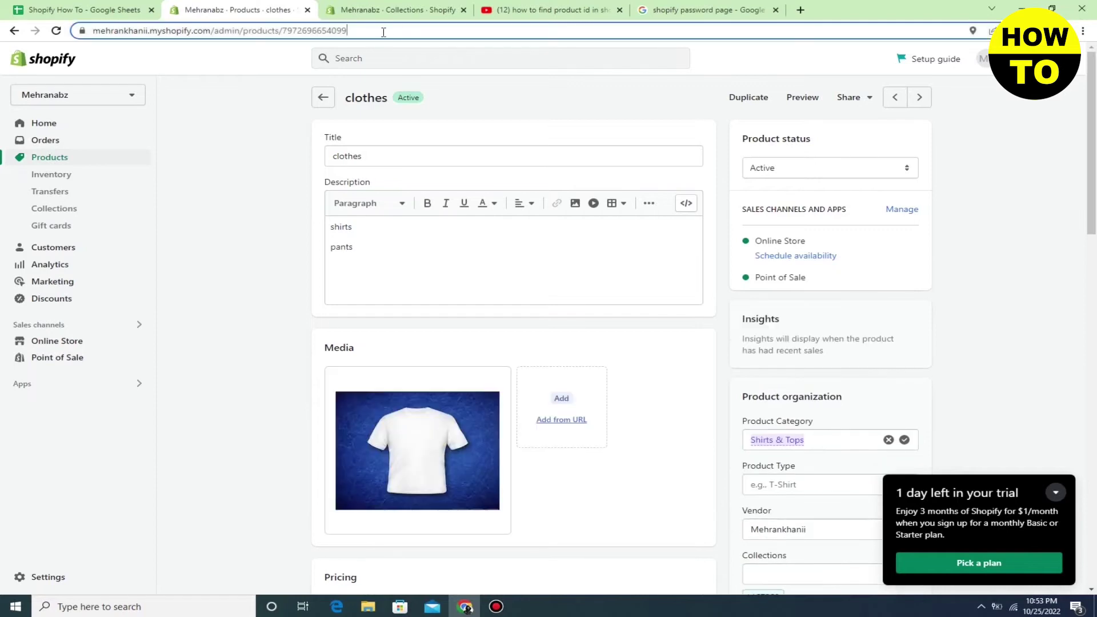
{"action": "mouse_move", "coordinate": [334, 31]}
{"action": "left_mouse_down"}
{"action": "mouse_move", "coordinate": [272, 32]}
{"action": "mouse_move", "coordinate": [288, 35]}
{"action": "left_mouse_up"}
{"action": "left_click_drag", "start_coordinate": [291, 35], "coordinate": [348, 31]}
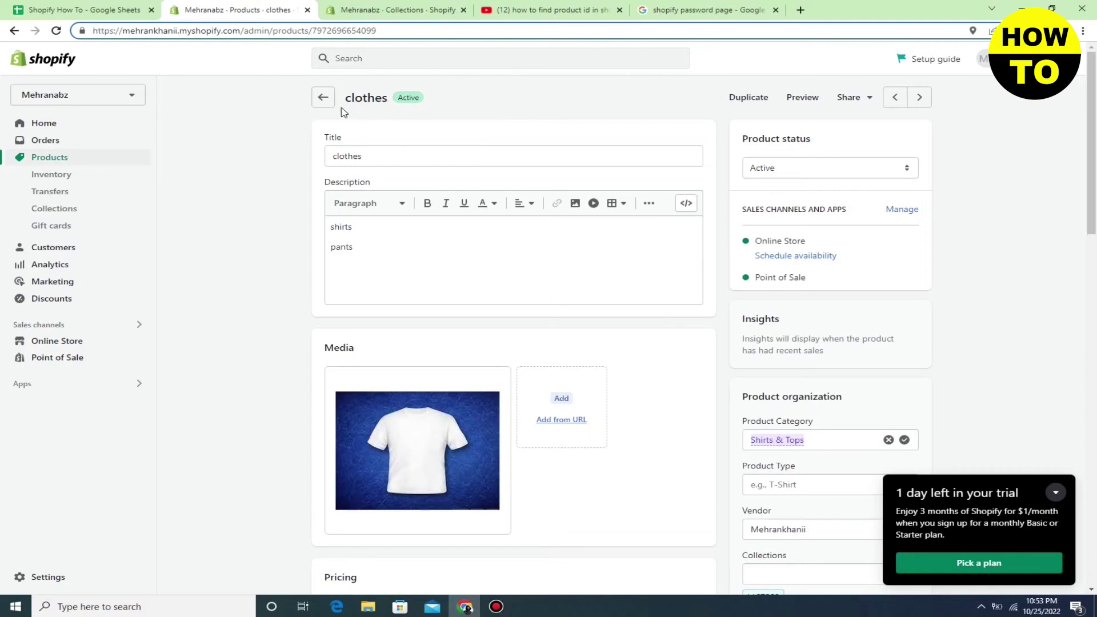
Return from the clothes product to the all-products list using the back arrow by its title
{"action": "left_click", "coordinate": [324, 103]}
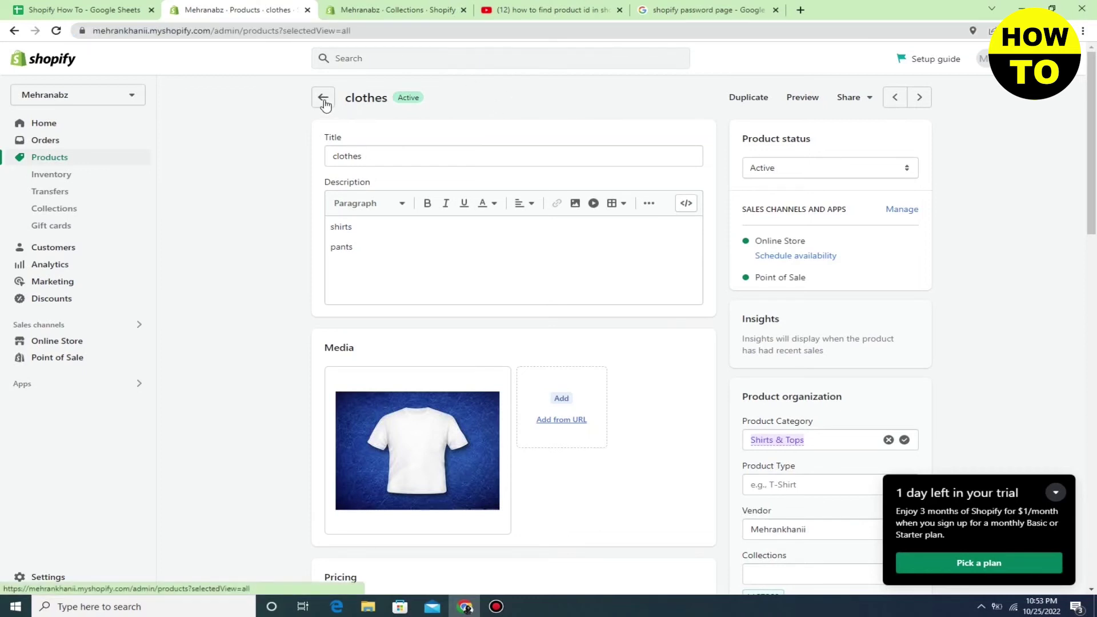